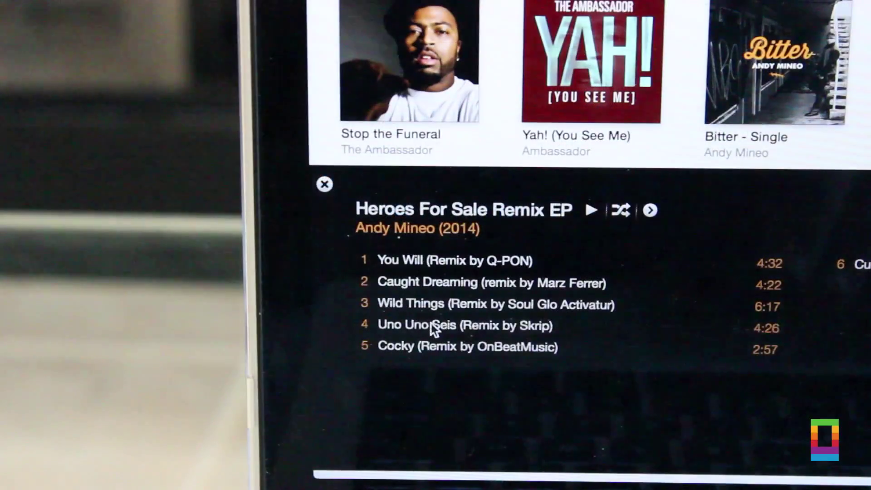
- Play Uno Uno Seis from Andy Mineo's Heroes For Sale Remix EP and open its context menu
double_click(431, 323)
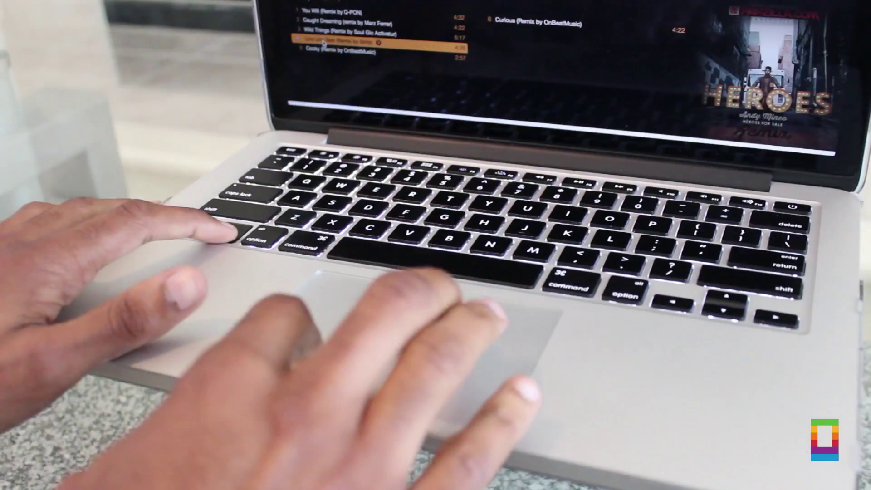
right_click(327, 43)
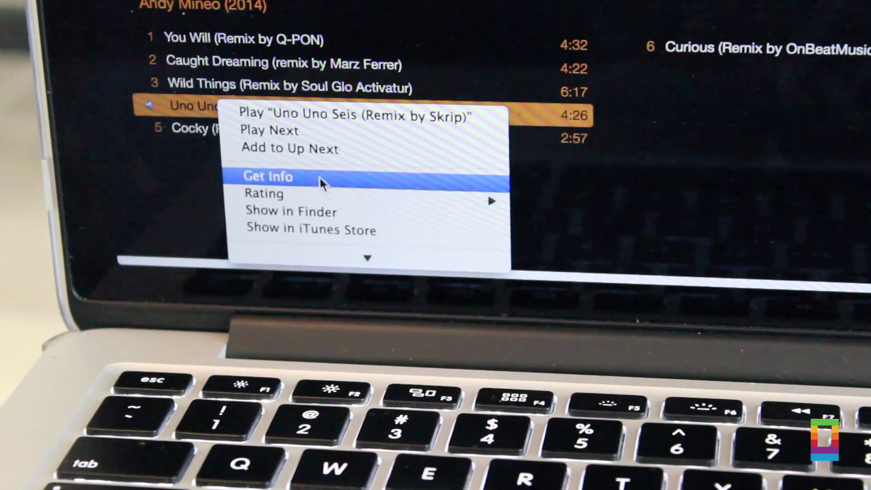
- Enable a 0:14 stop time in Uno Uno Seis's Get Info options
click(319, 177)
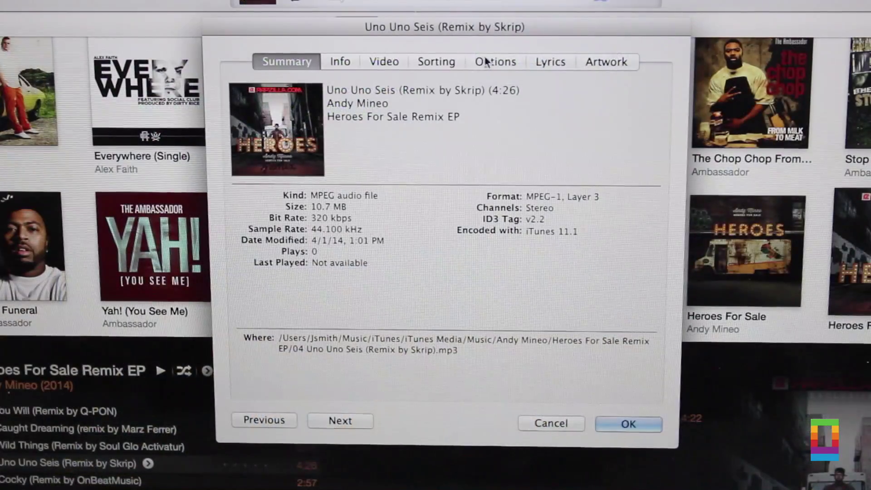
click(487, 63)
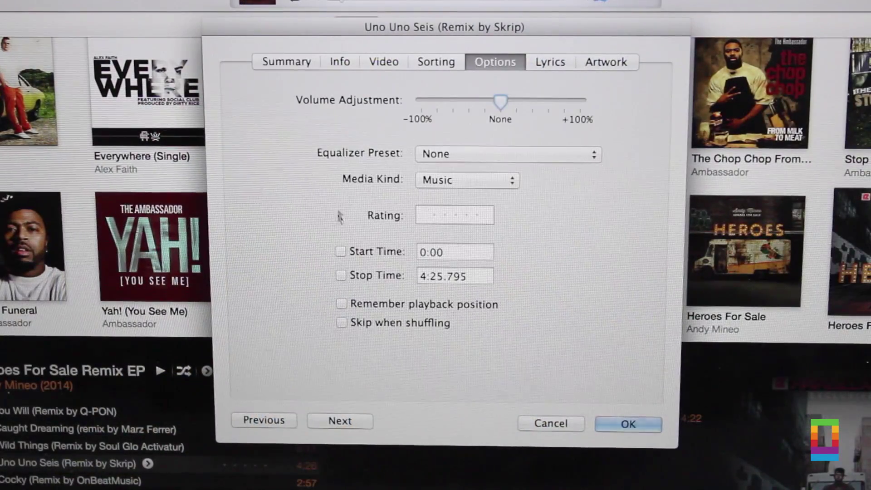
click(340, 276)
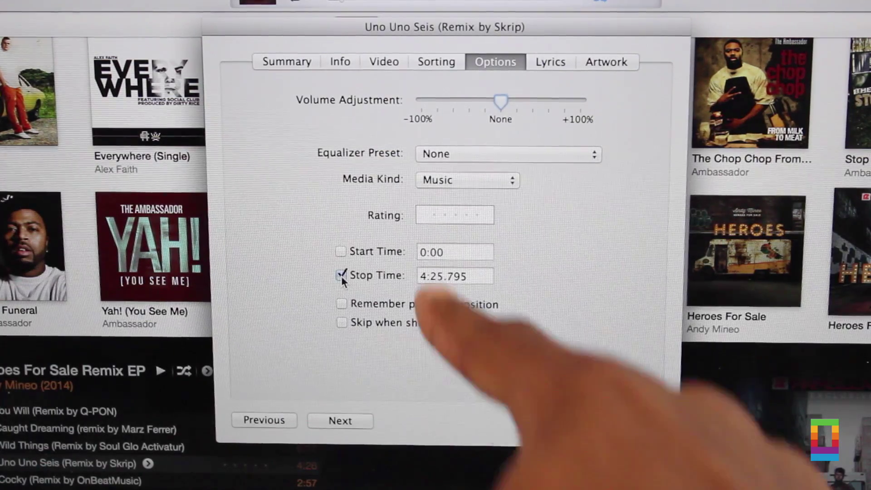
click(480, 277)
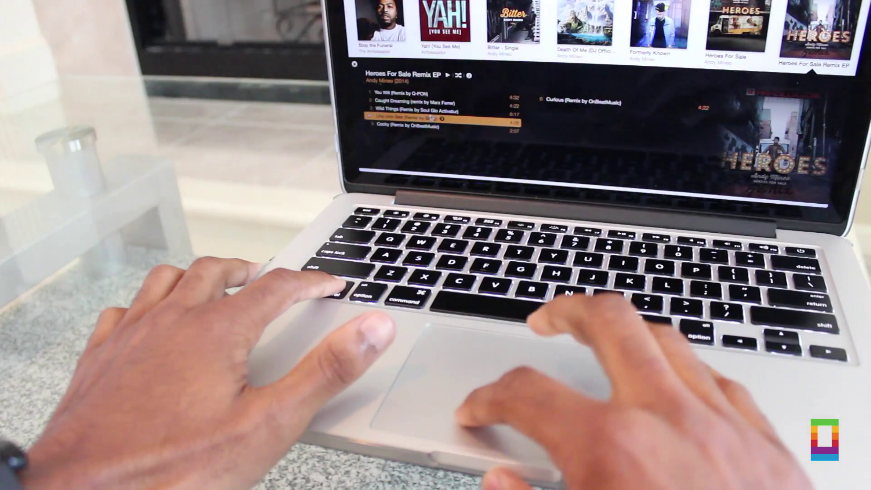
right_click(419, 117)
scroll(231, 237, down, 5)
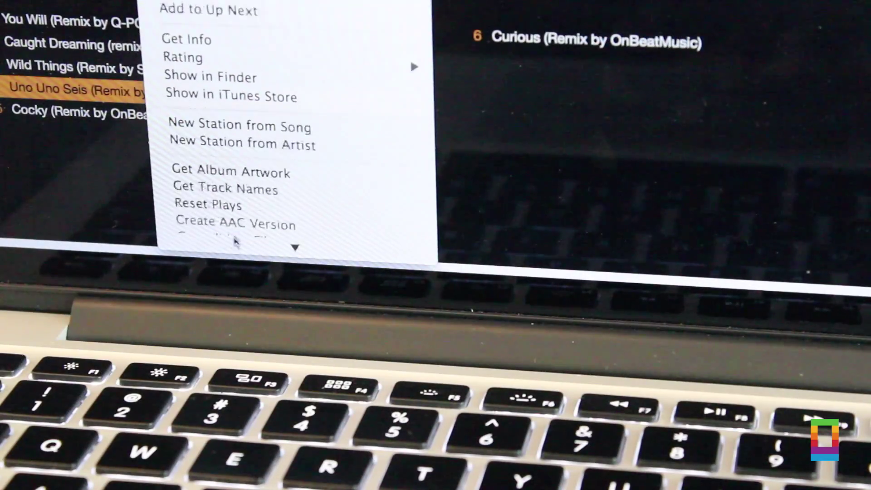
- Export a 0:14 AAC copy of Uno Uno Seis to the desktop, then delete its library duplicate
click(236, 208)
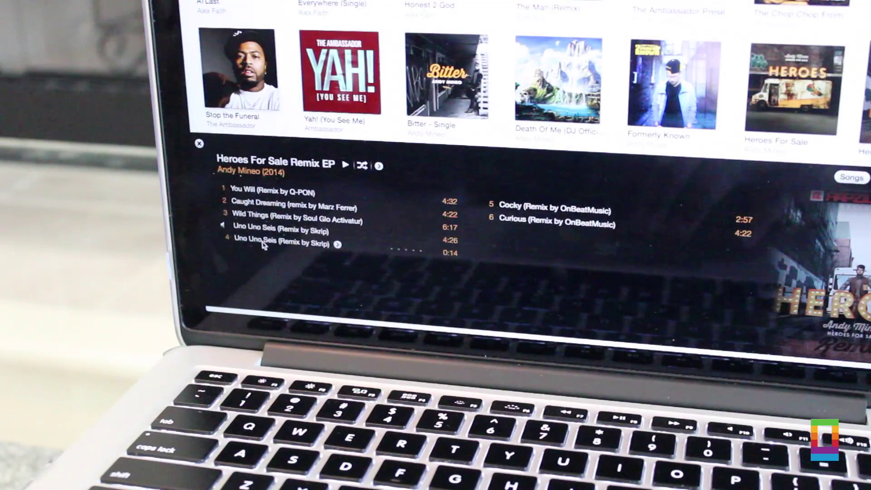
mouse_move(264, 245)
mouse_down()
mouse_move(204, 261)
mouse_move(244, 248)
mouse_up()
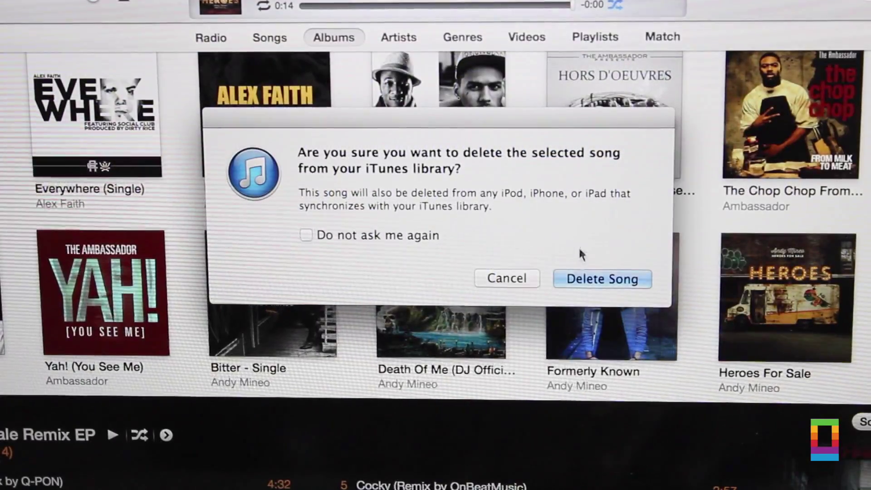
click(571, 275)
click(567, 251)
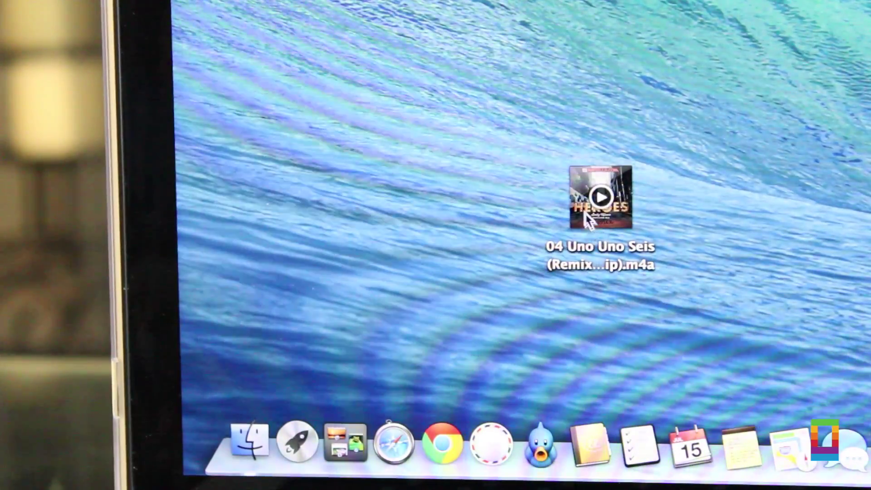
- In the clip's Get Info window, change its extension from .m4a to .m4r and confirm
right_click(584, 211)
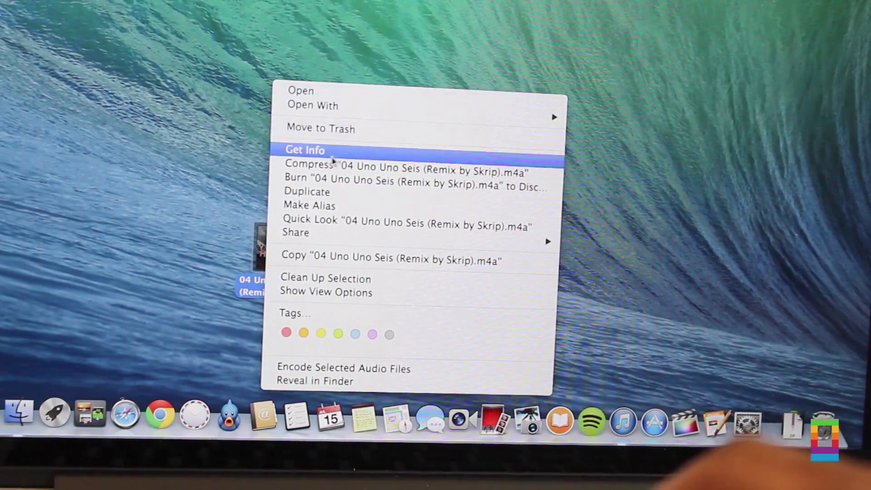
click(327, 155)
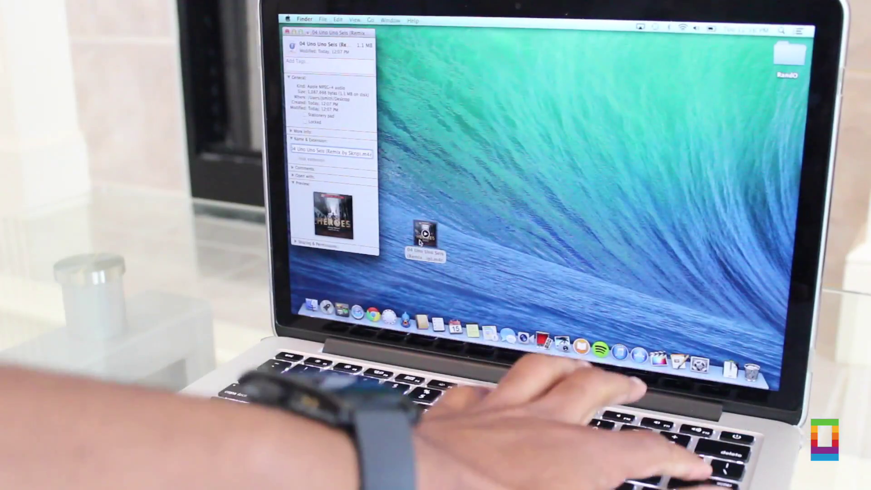
key(Return)
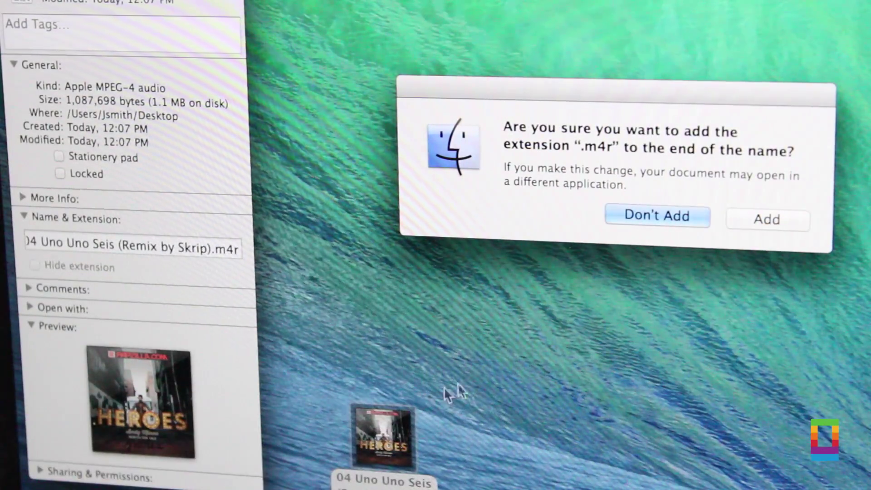
click(755, 221)
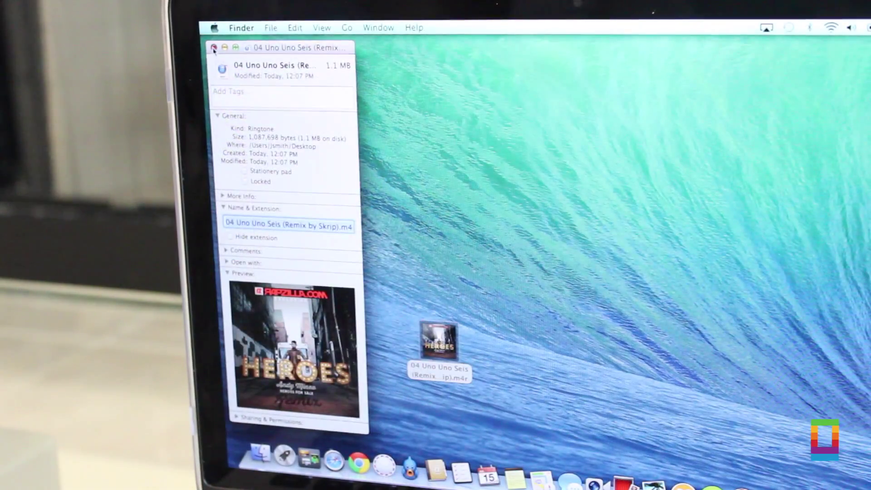
click(214, 48)
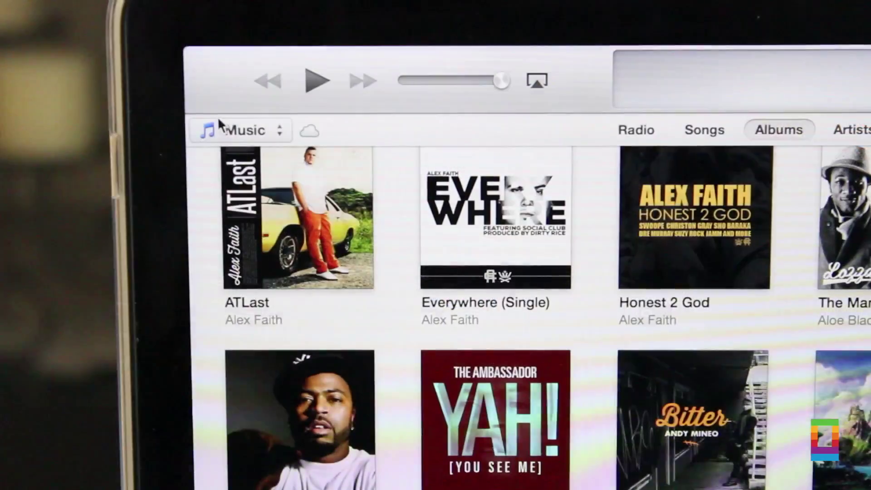
- Switch the library to Tones and play the 0:14 Uno Uno Seis tone
click(219, 122)
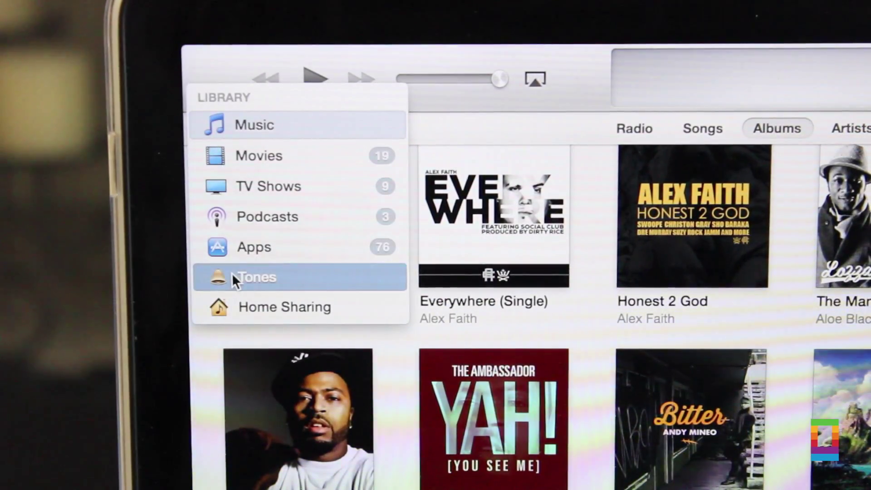
click(233, 275)
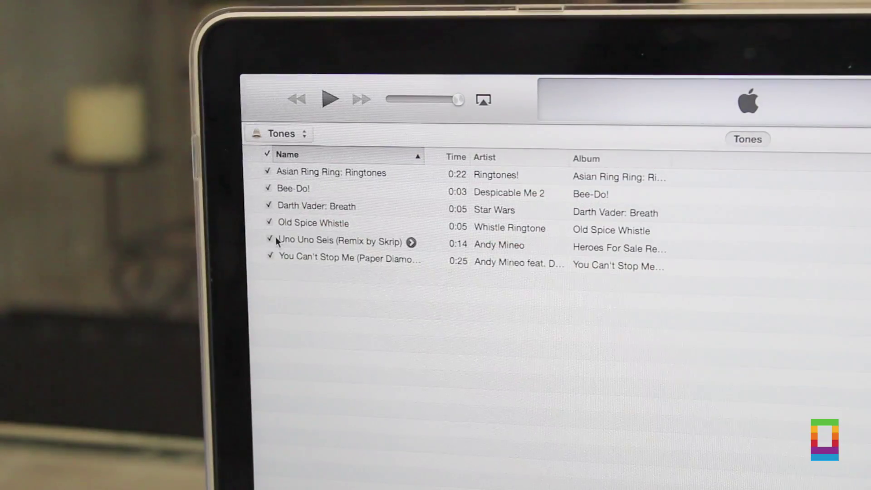
double_click(277, 240)
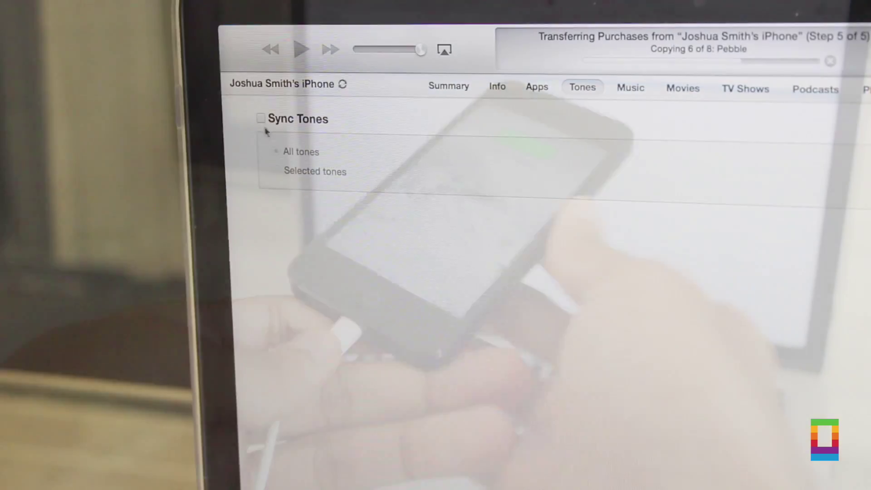
- Enable Sync Tones with Selected tones, ticking only Uno Uno Seis
click(261, 120)
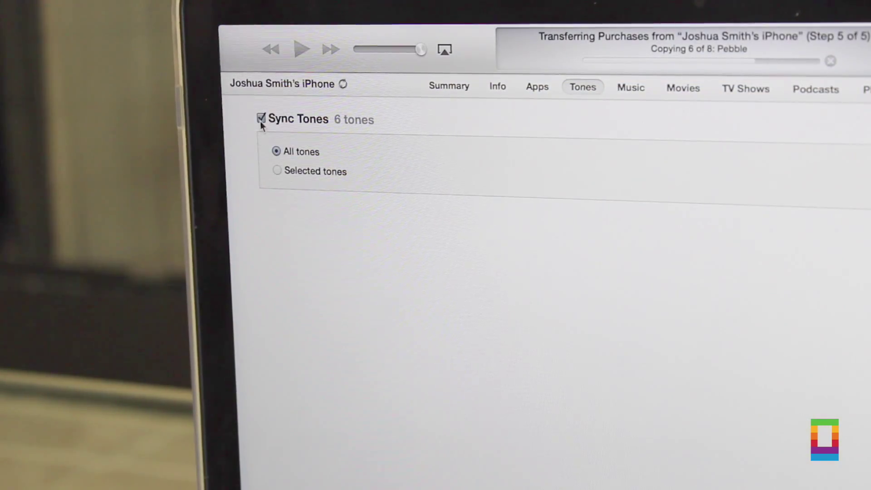
click(278, 170)
click(215, 263)
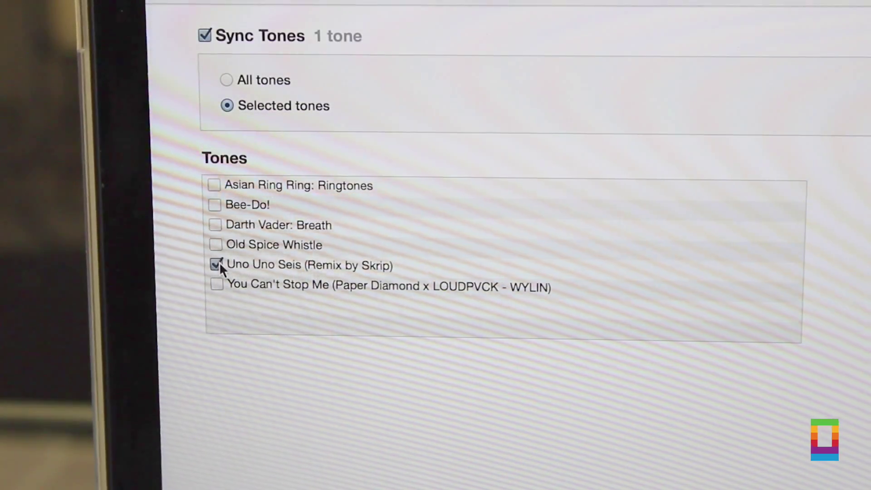